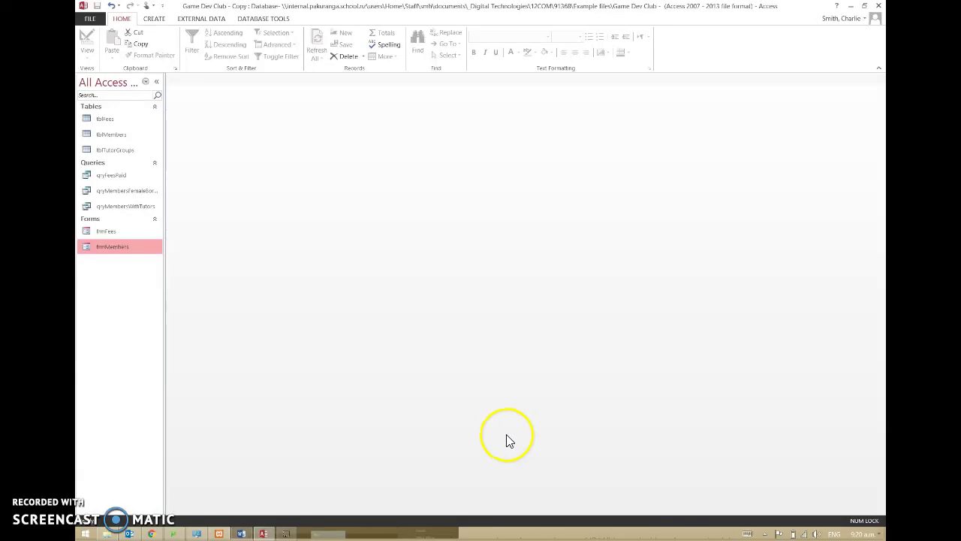
- Open the tblFees and tblMembers tables, ending back on tblFees' six fee records
double_click(102, 120)
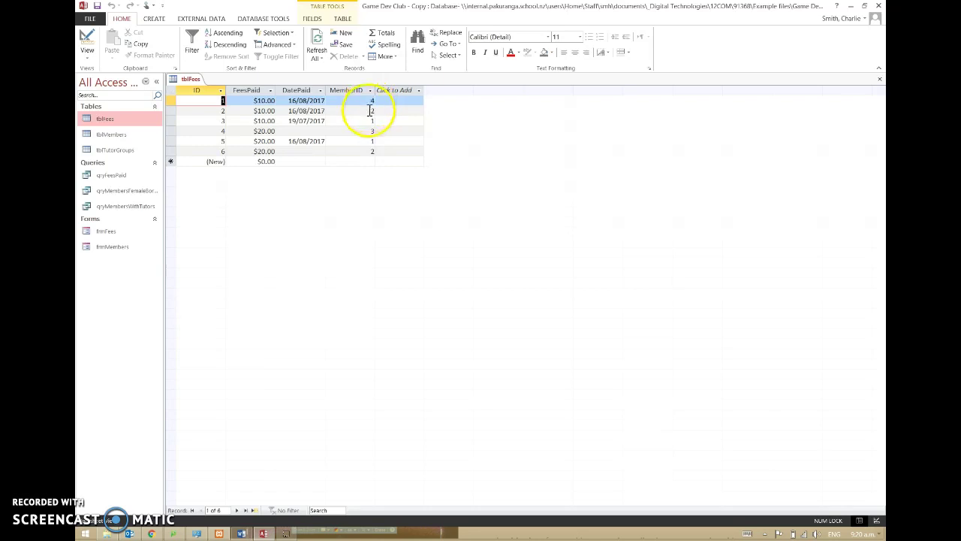
double_click(131, 136)
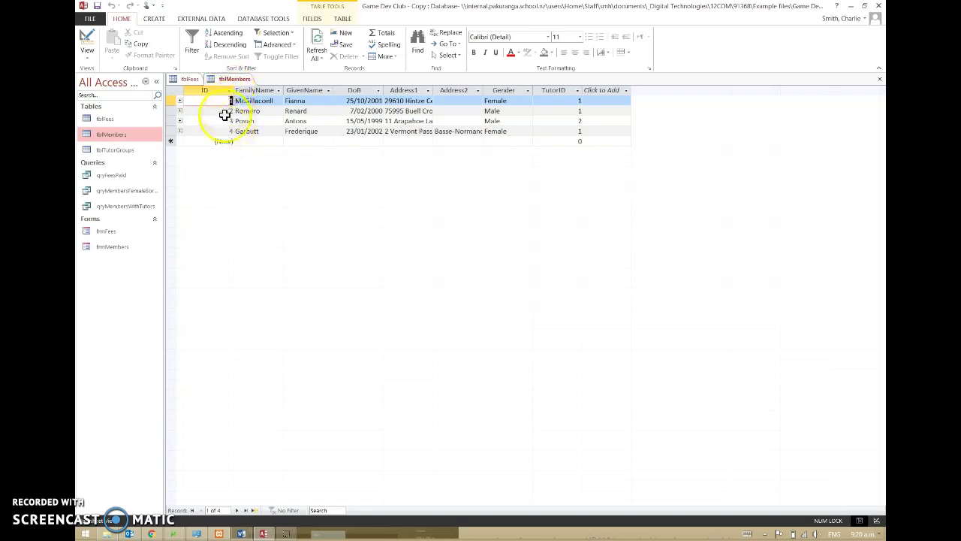
click(189, 79)
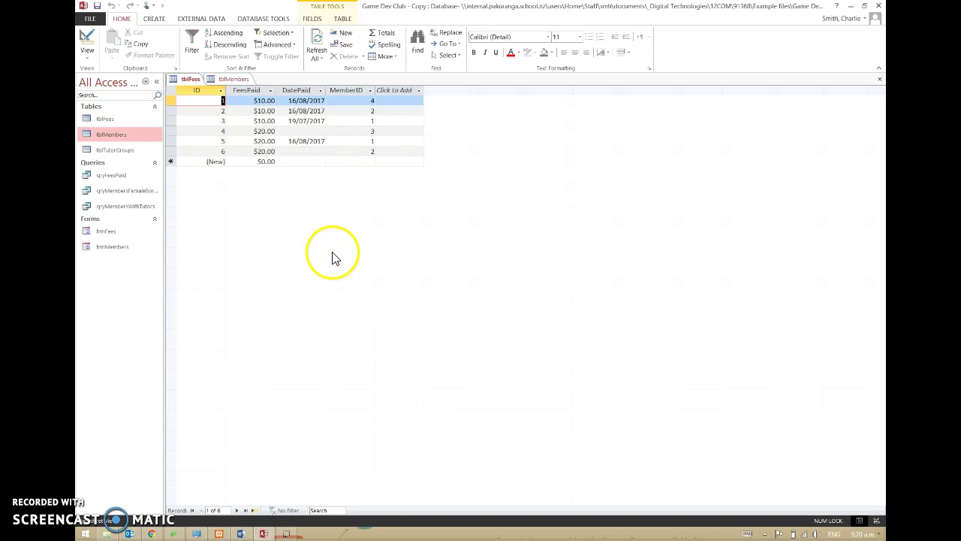
click(278, 19)
click(194, 45)
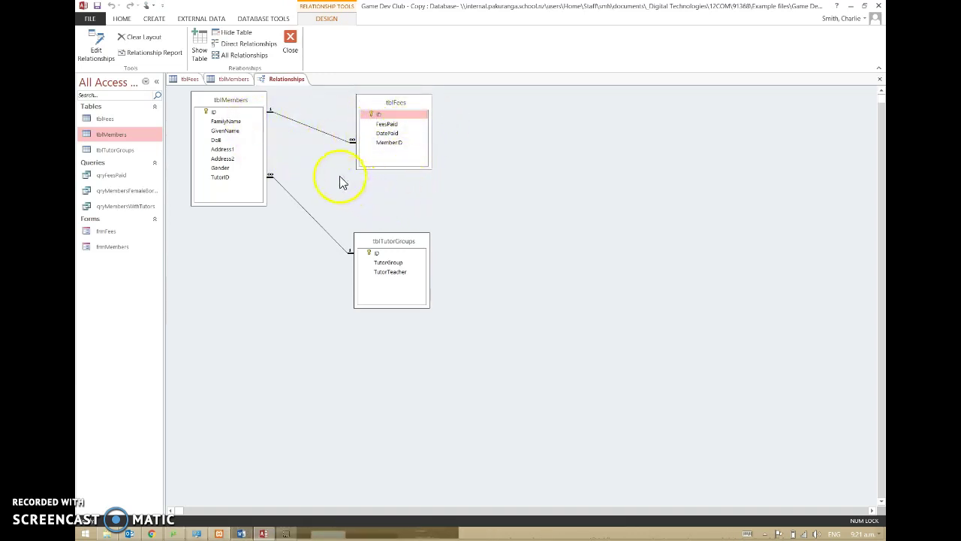
click(291, 46)
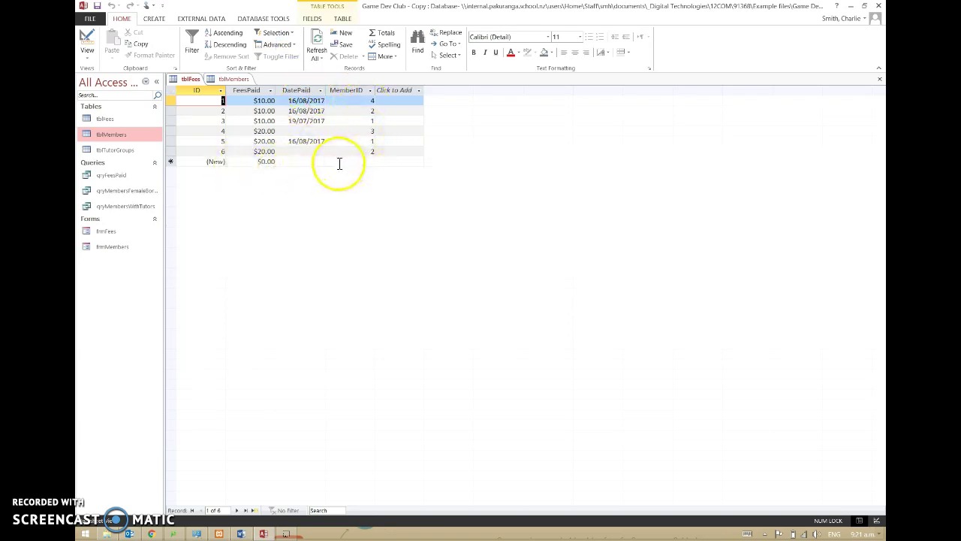
- Open frmMembers and frmFees, viewing the MemberID member list without changing it
click(113, 251)
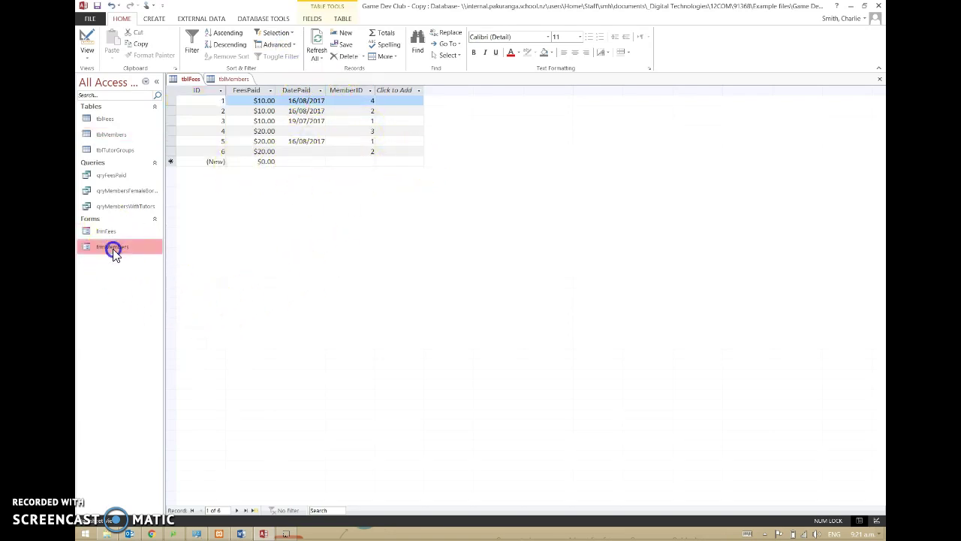
double_click(112, 251)
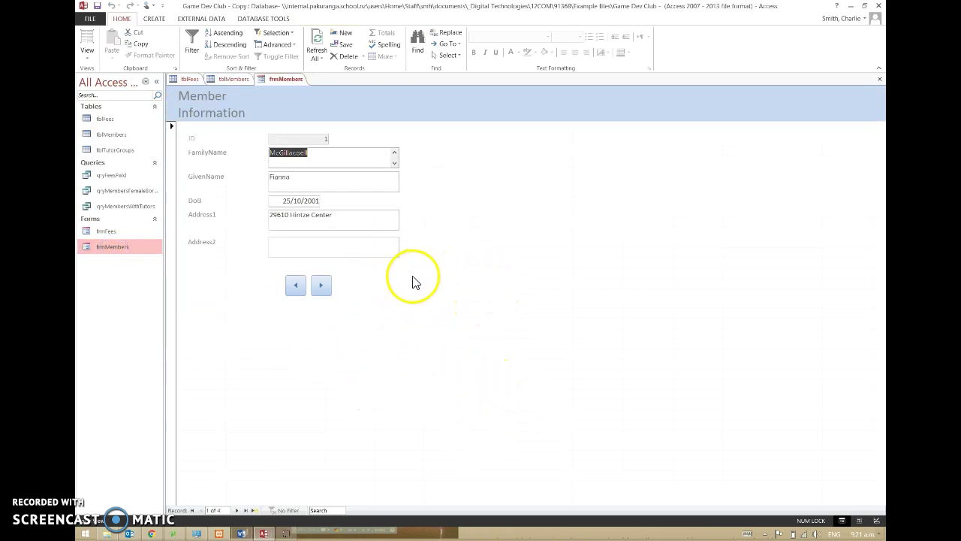
double_click(108, 233)
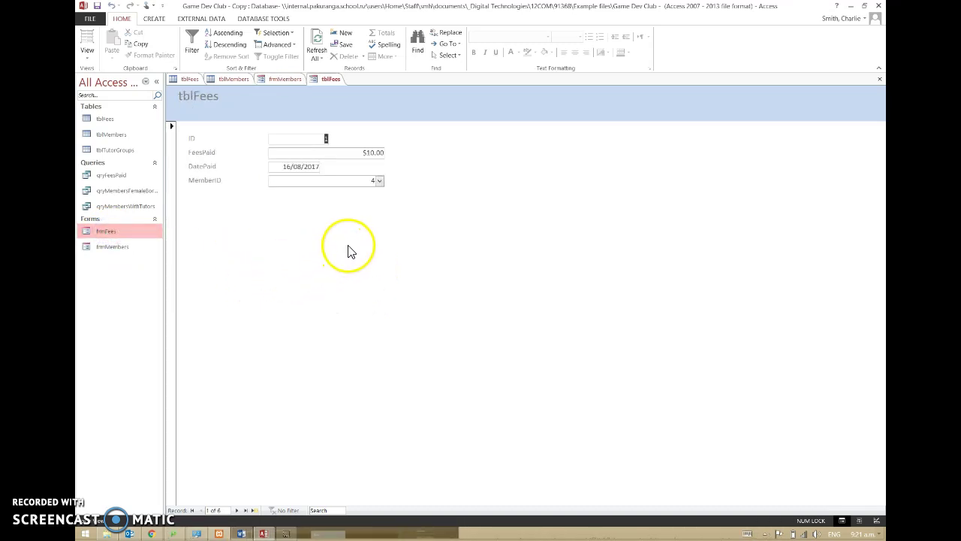
click(385, 184)
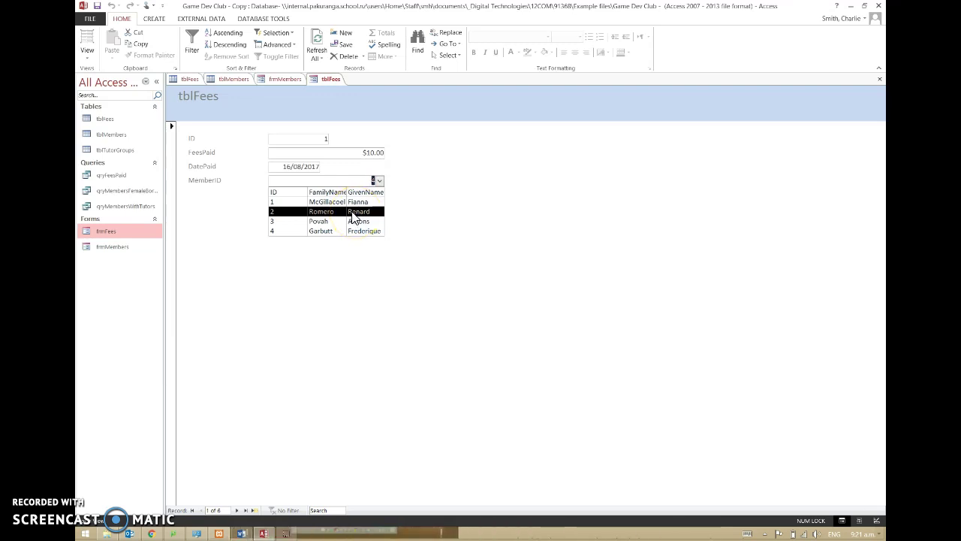
click(475, 232)
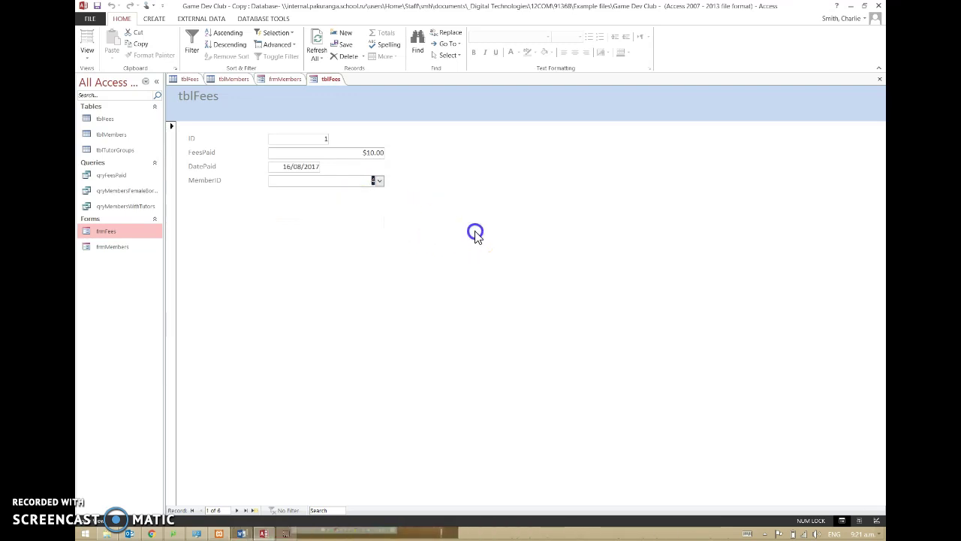
- Return to frmMembers, then close all open tables and forms
click(124, 248)
double_click(124, 250)
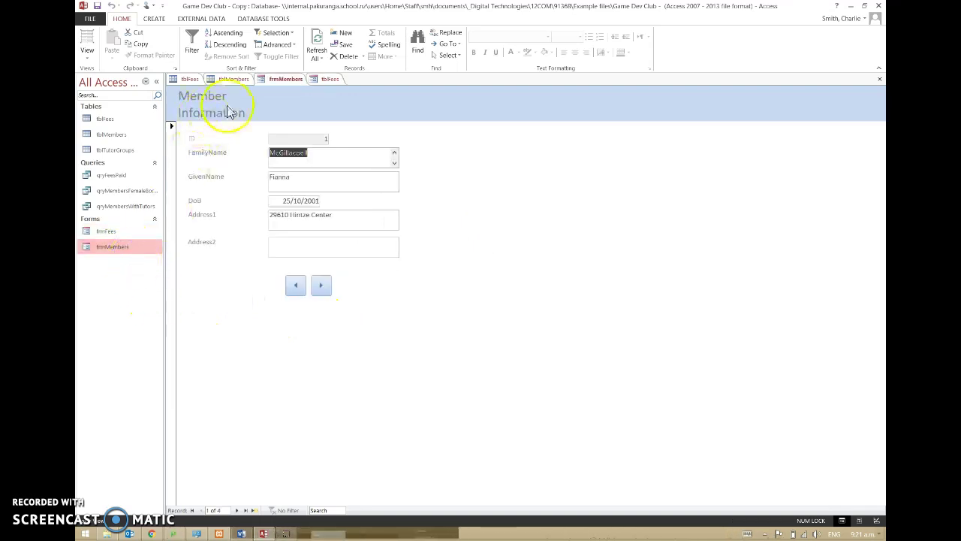
right_click(272, 81)
click(298, 112)
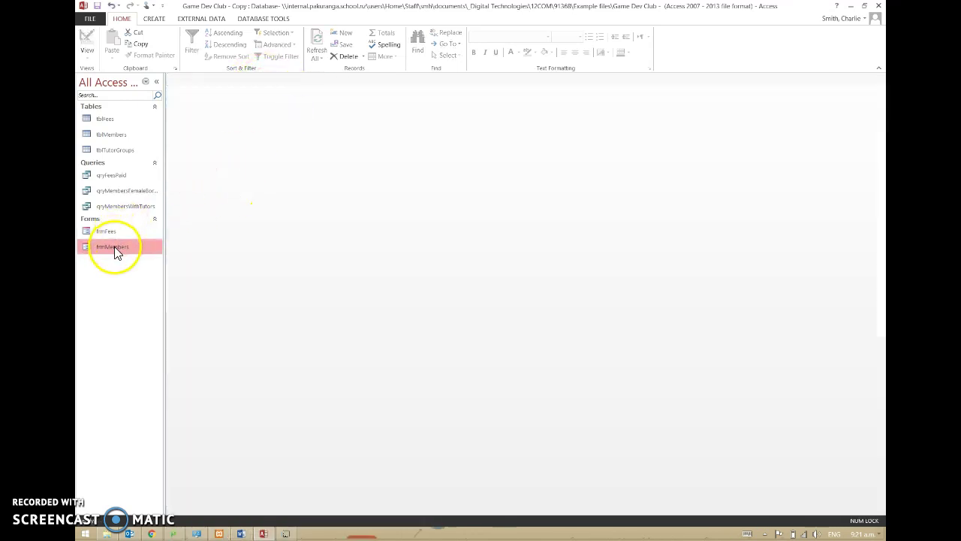
- Open frmMembers in Design view, heighten the Detail section and move the two record buttons beside the fields
double_click(114, 250)
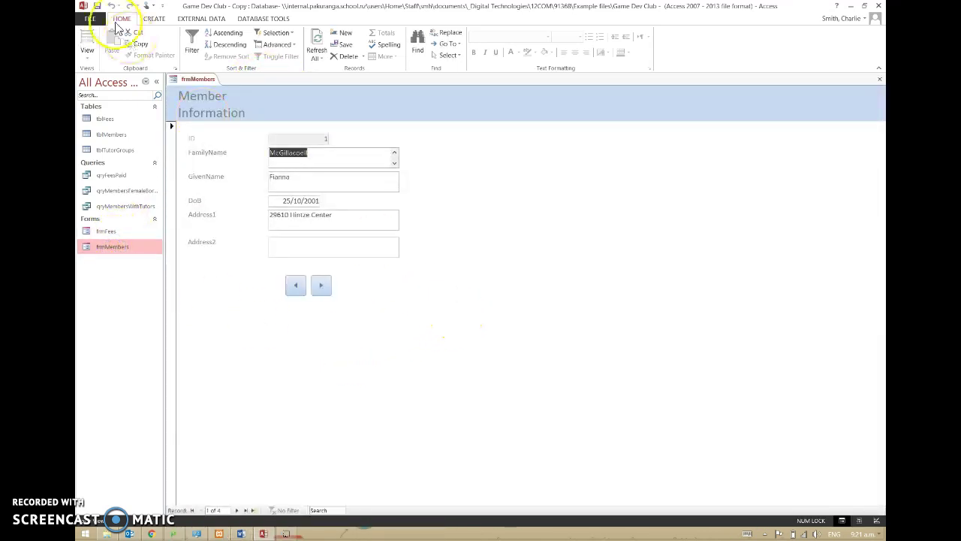
click(90, 60)
click(89, 118)
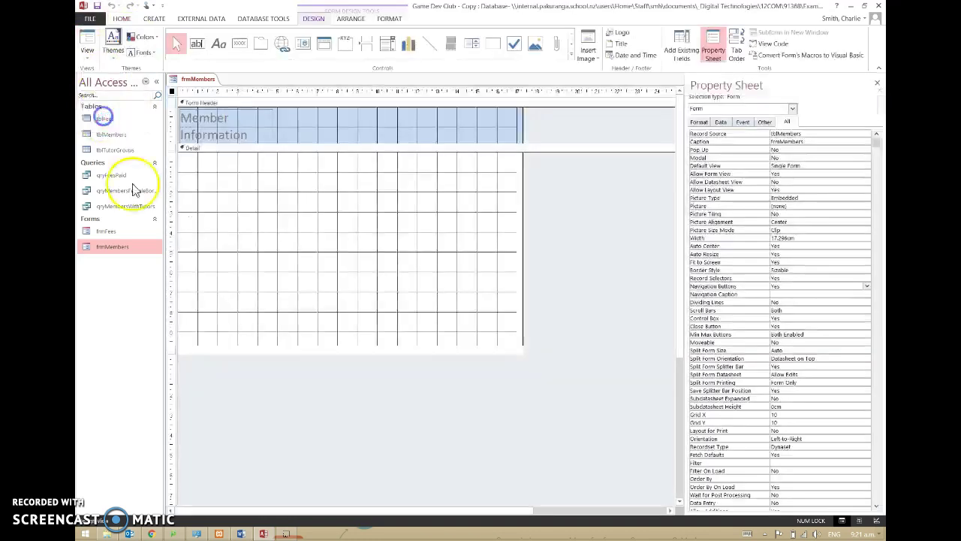
drag(320, 345, 336, 463)
drag(363, 353, 451, 216)
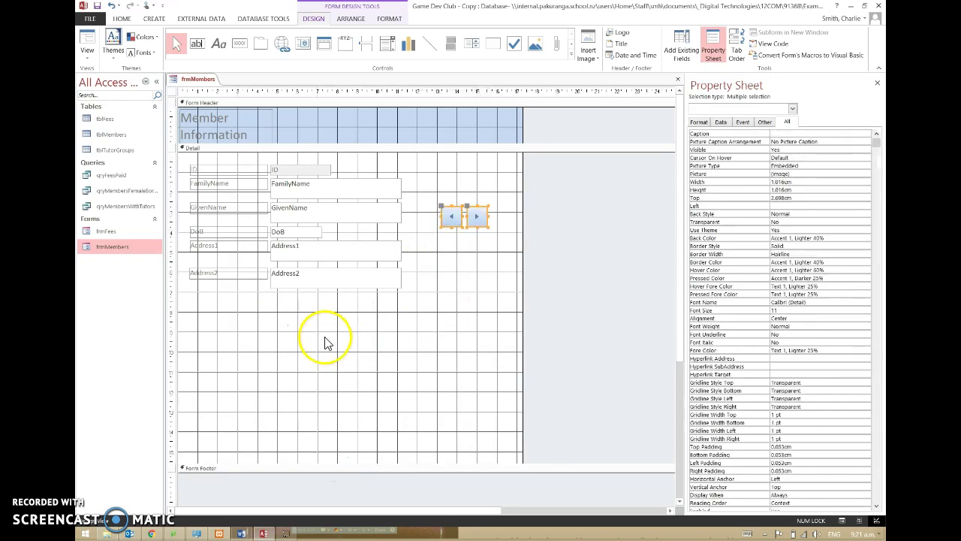
click(307, 324)
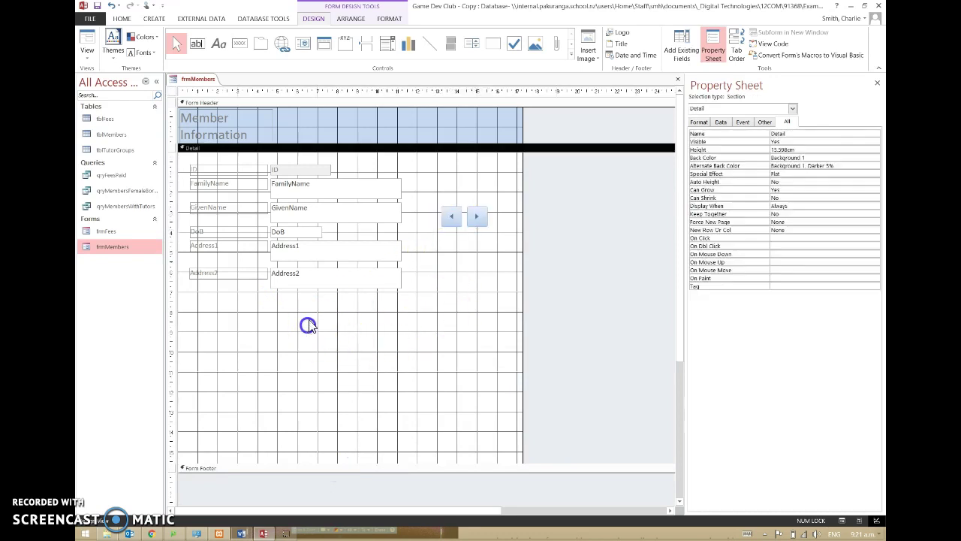
- Draw a Subform/Subreport control below the Address2 field
click(571, 44)
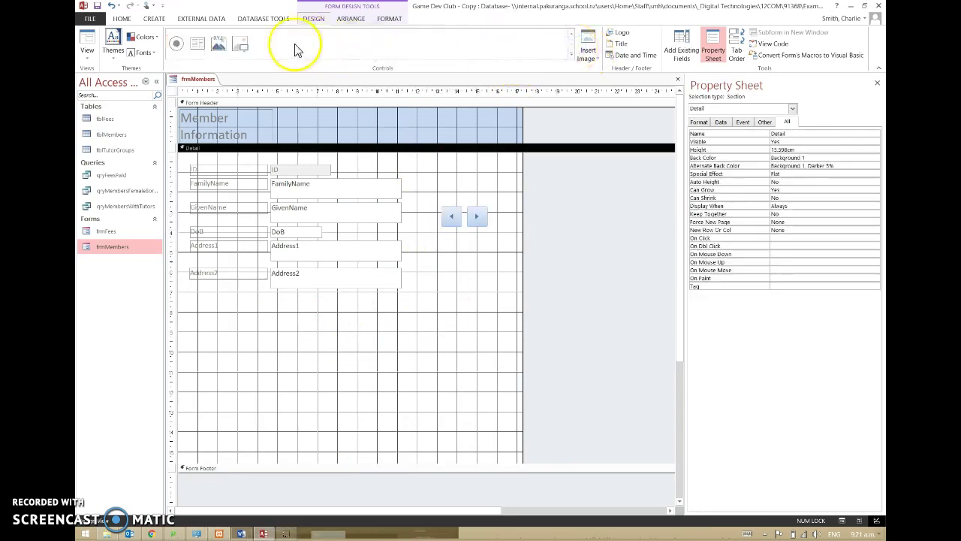
click(197, 46)
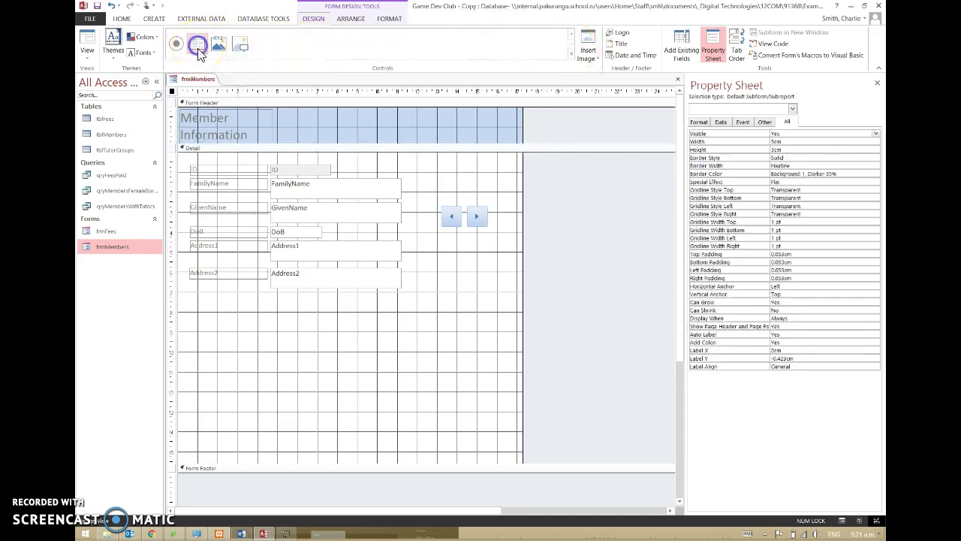
drag(204, 303, 510, 437)
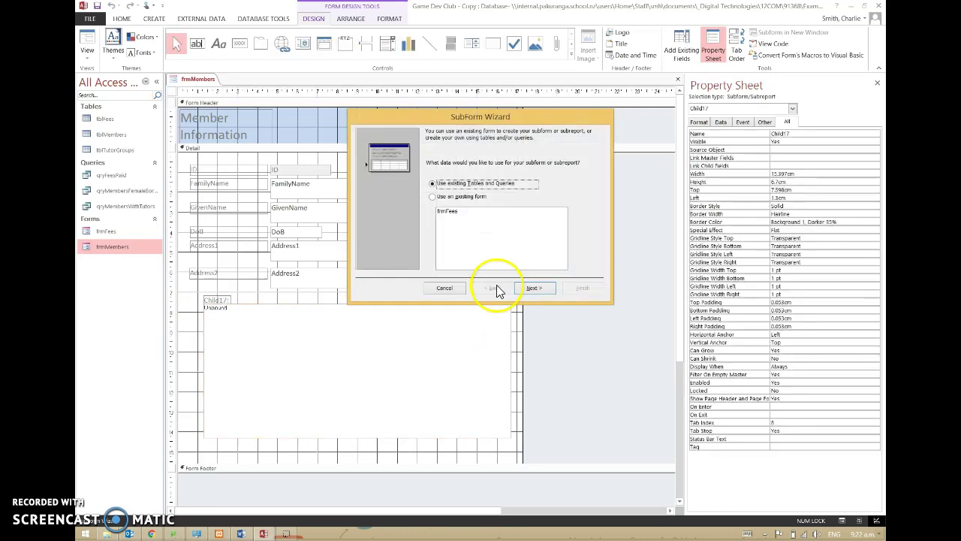
- Base the subform on existing tables, choosing tblFees with all its fields
click(434, 184)
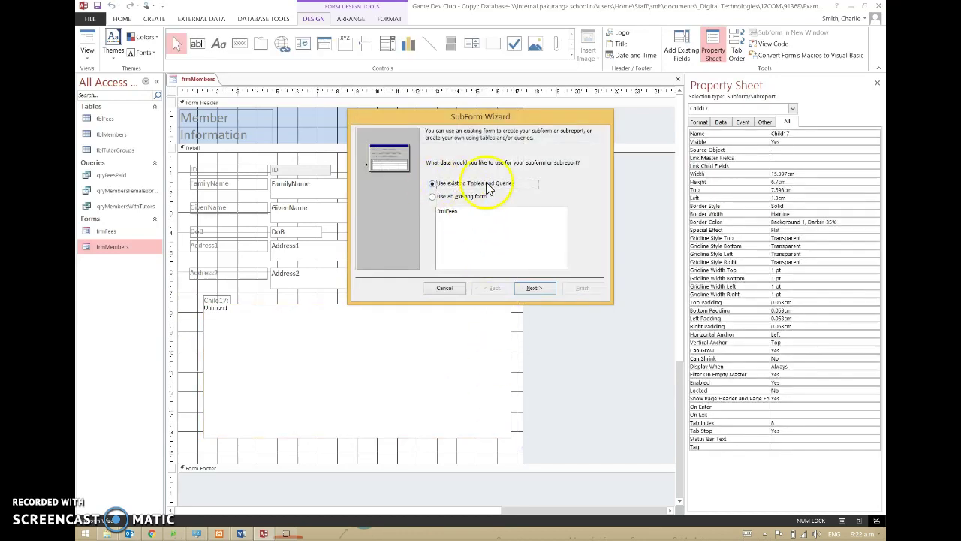
click(534, 289)
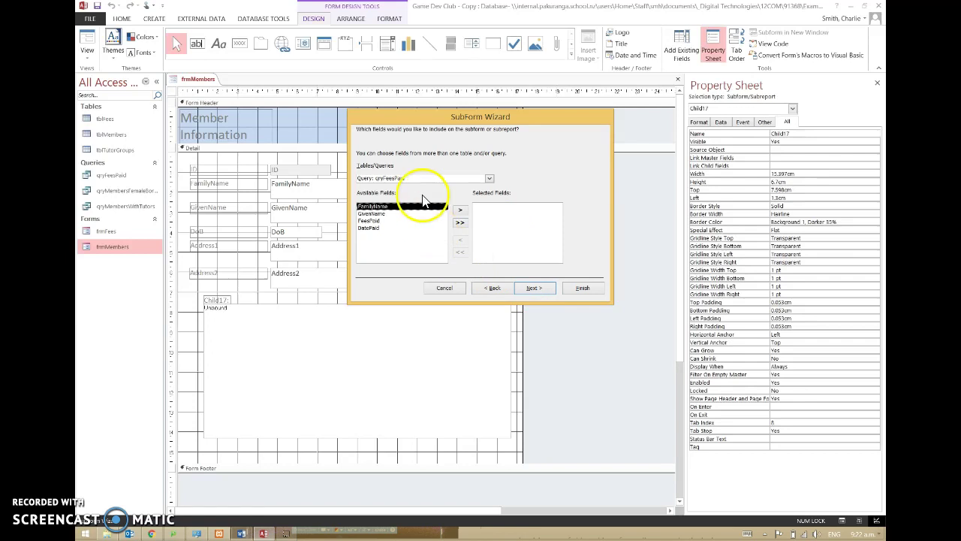
click(490, 180)
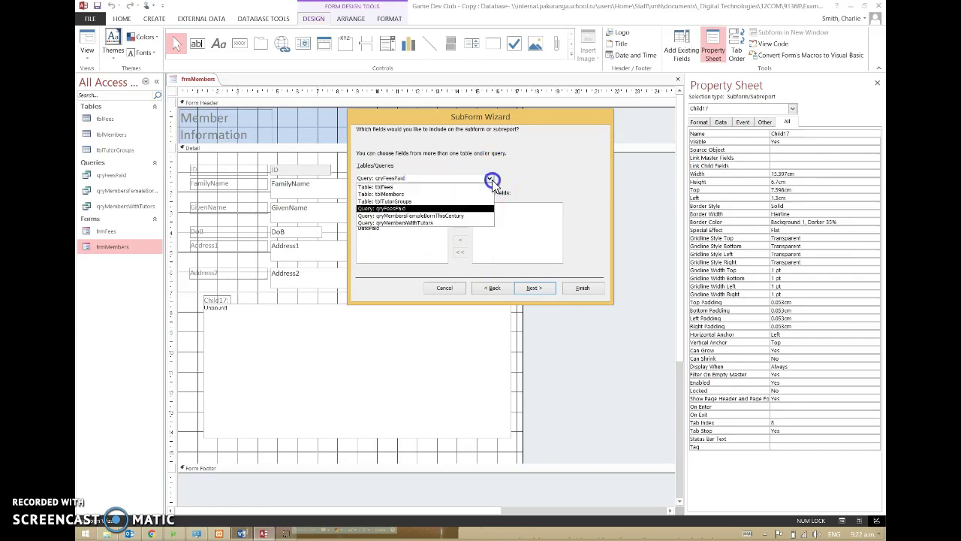
click(427, 191)
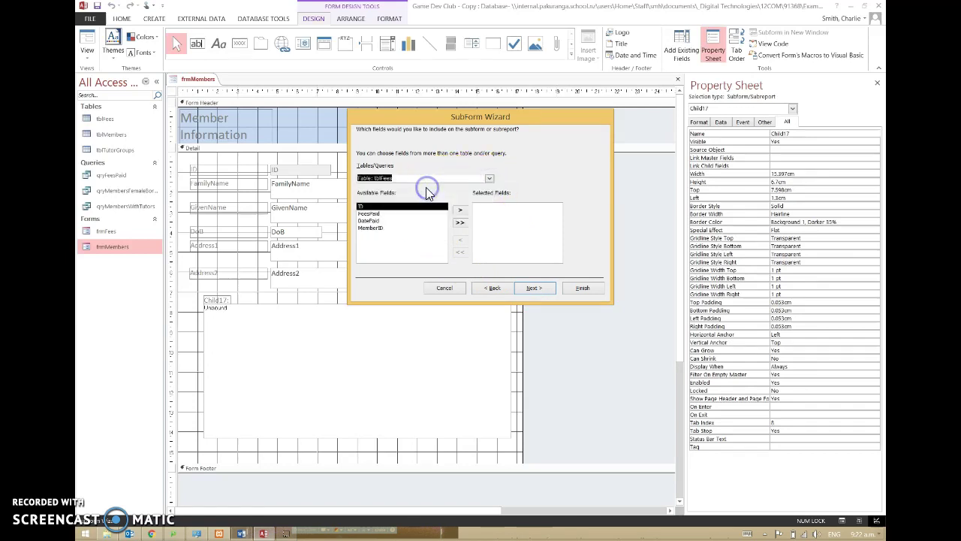
click(460, 222)
click(529, 291)
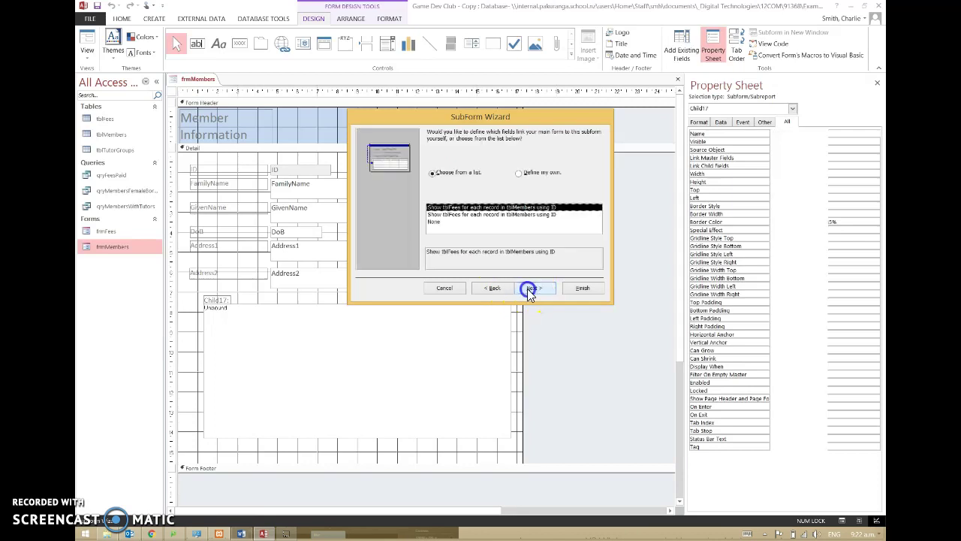
- Link the subform to members by ID, name it 'frmFees subform' and finish
click(480, 215)
click(479, 207)
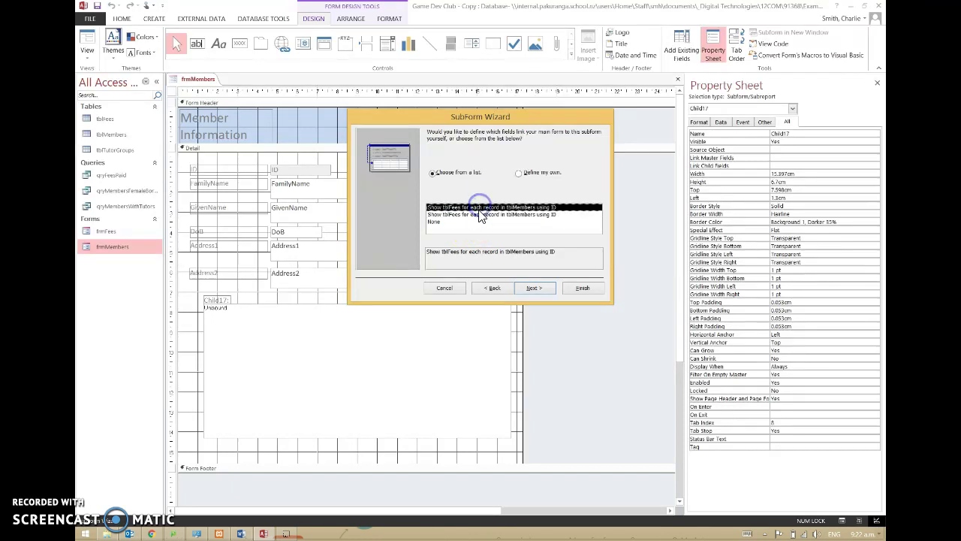
click(534, 289)
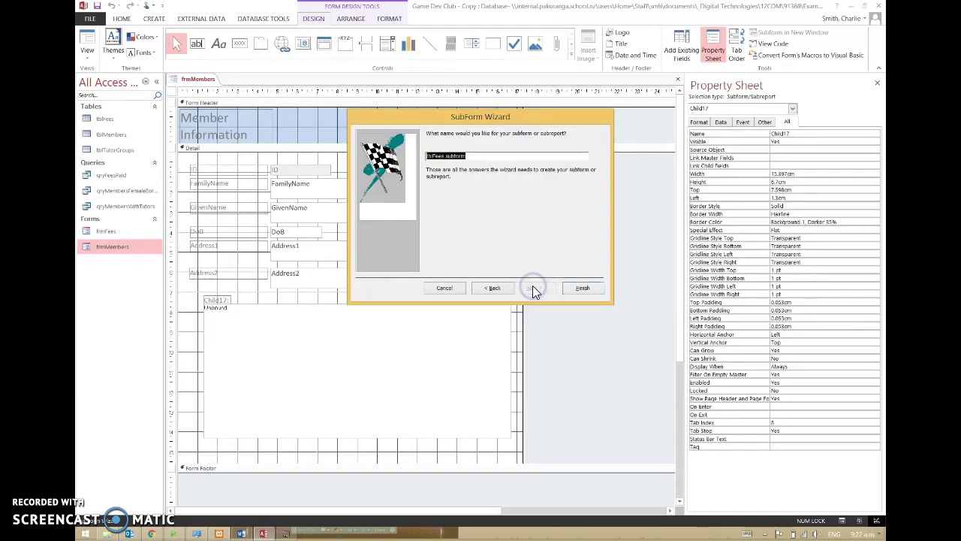
click(427, 158)
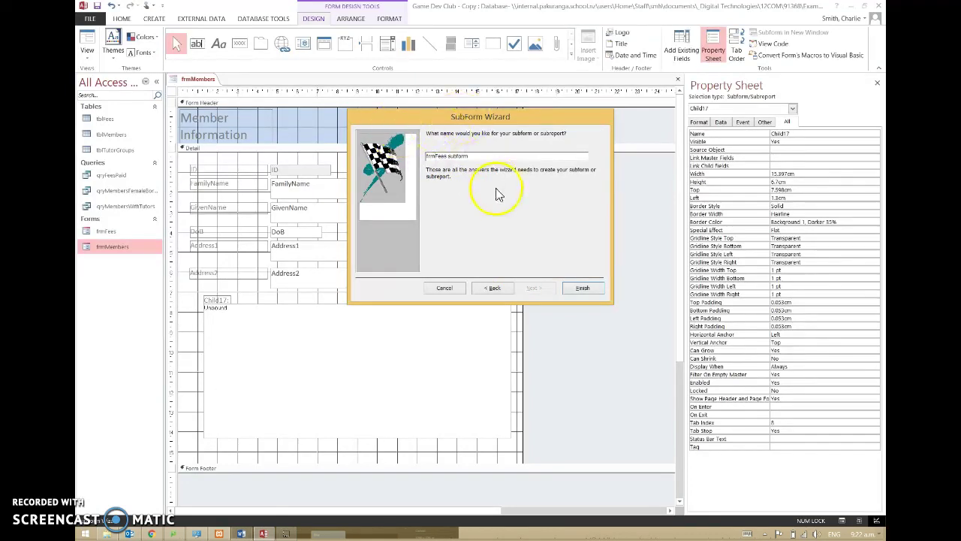
click(584, 289)
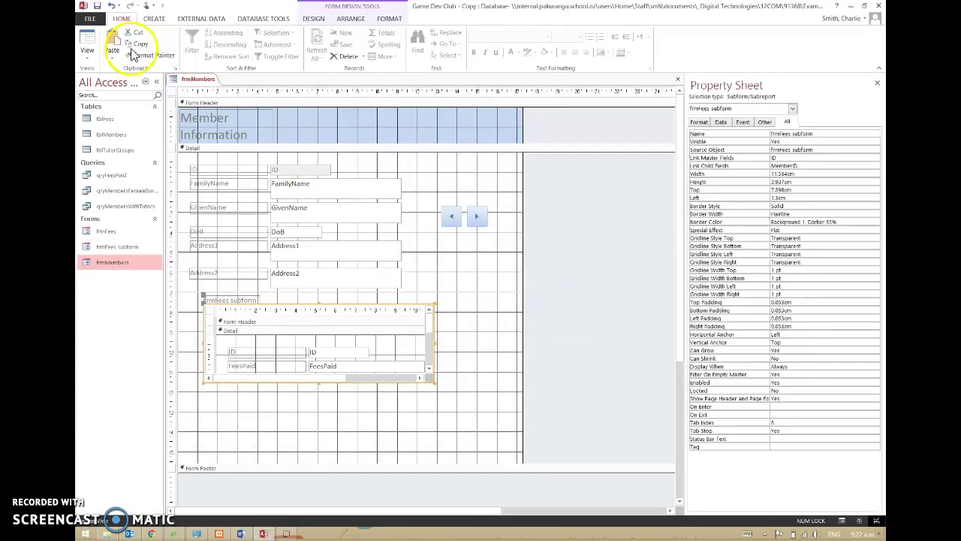
- Switch frmMembers to Form view and move to the third member record
click(87, 44)
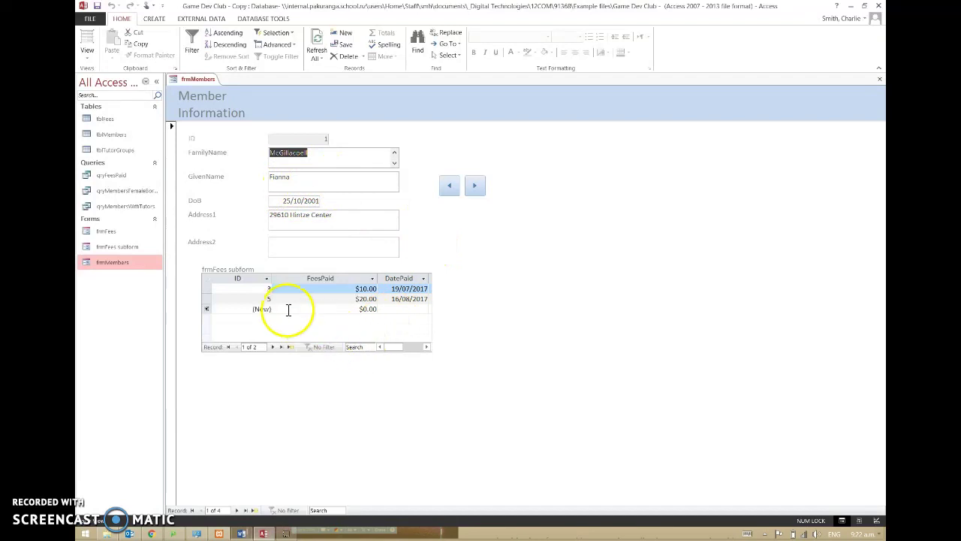
click(476, 186)
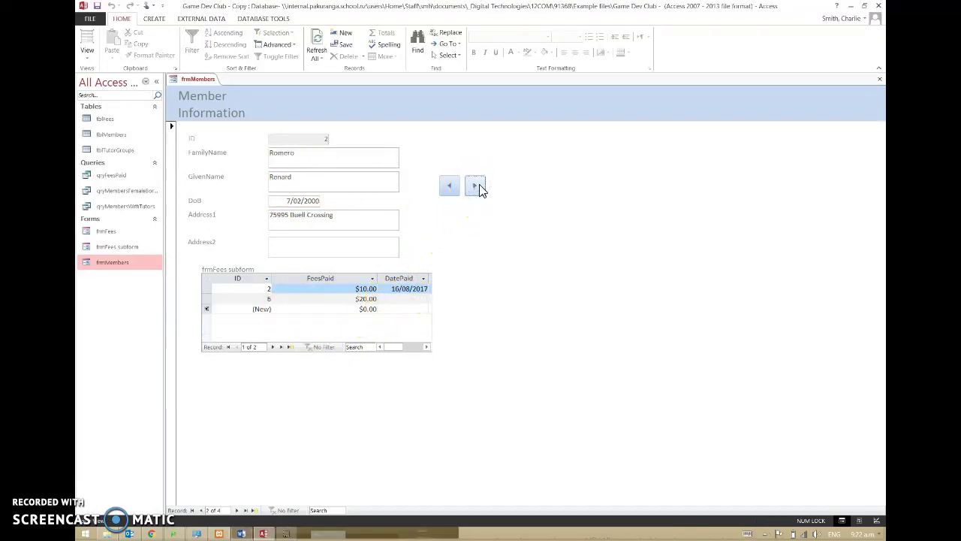
click(479, 187)
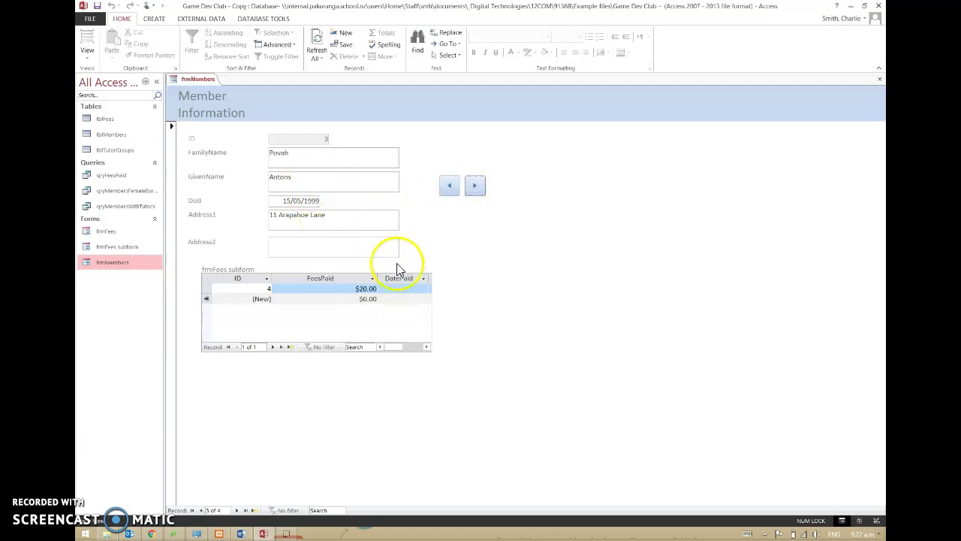
- Add a new subform fee of 20 paid on 19/08/2017
click(363, 298)
text(20)
key(Tab)
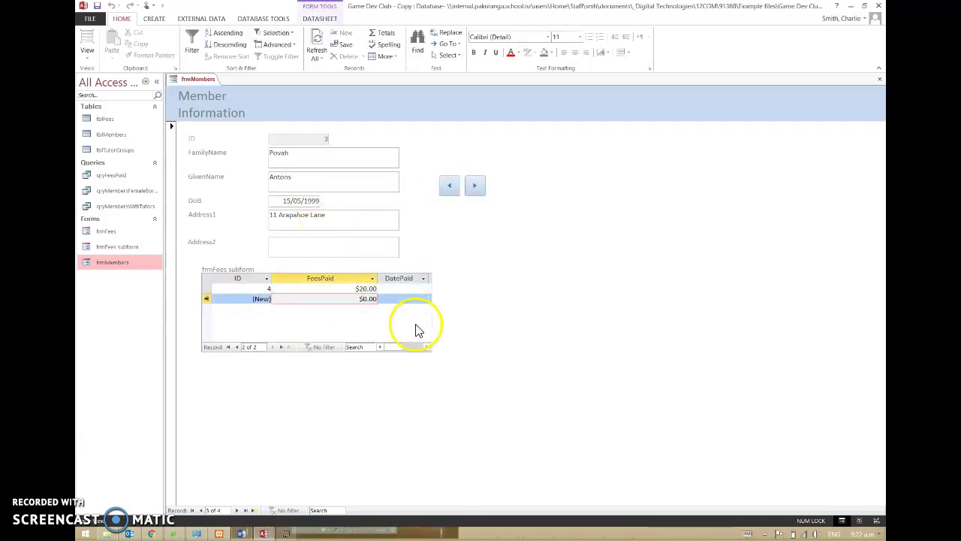
click(399, 299)
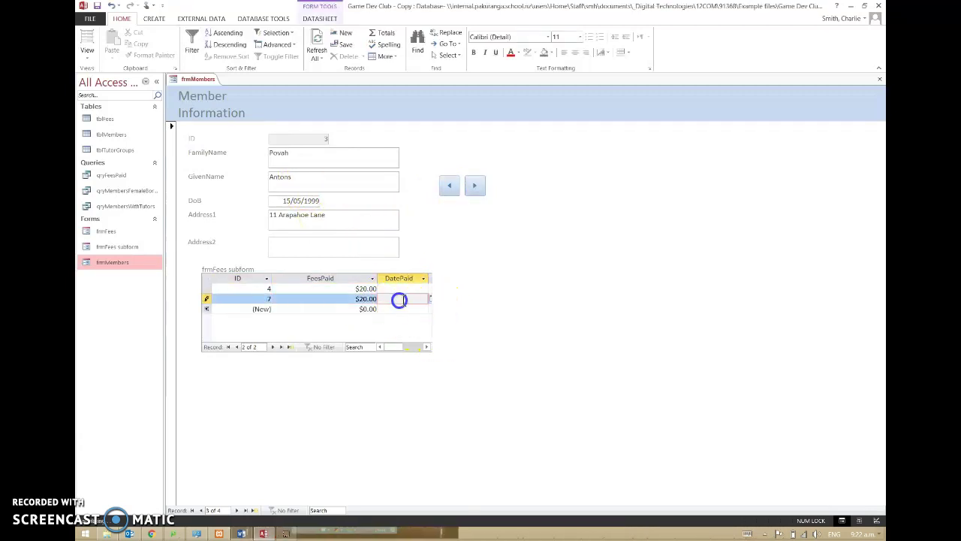
click(433, 301)
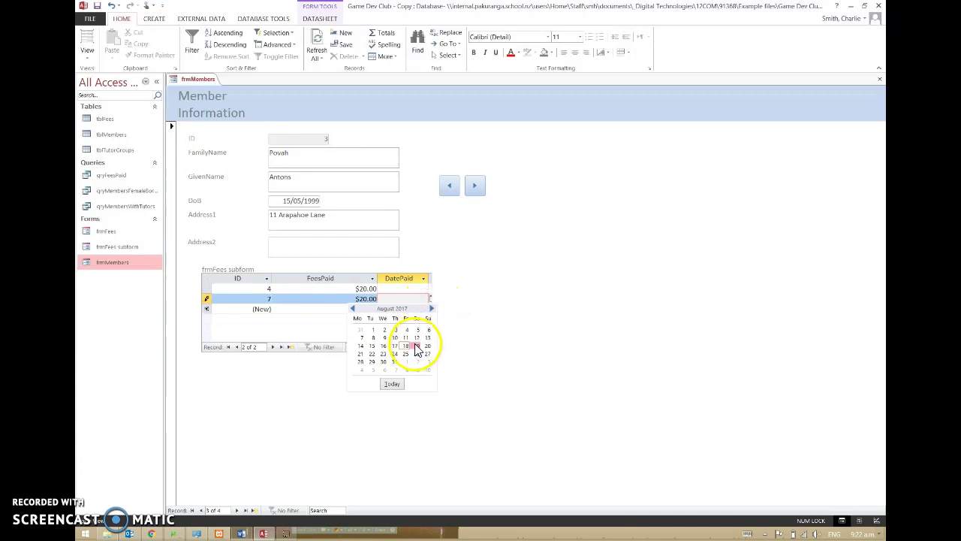
click(417, 346)
- Set record 4's DatePaid to 10/08/2017 with the date picker
click(395, 289)
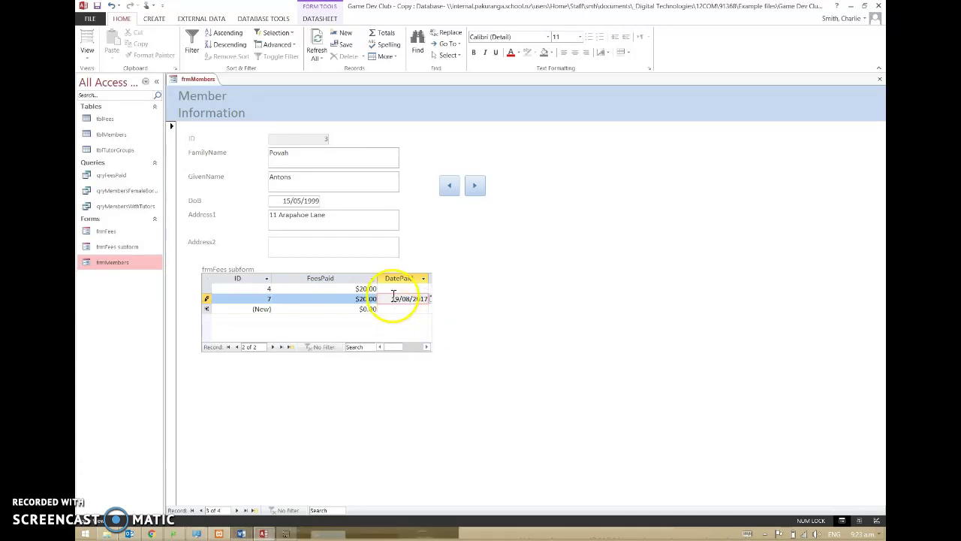
click(430, 289)
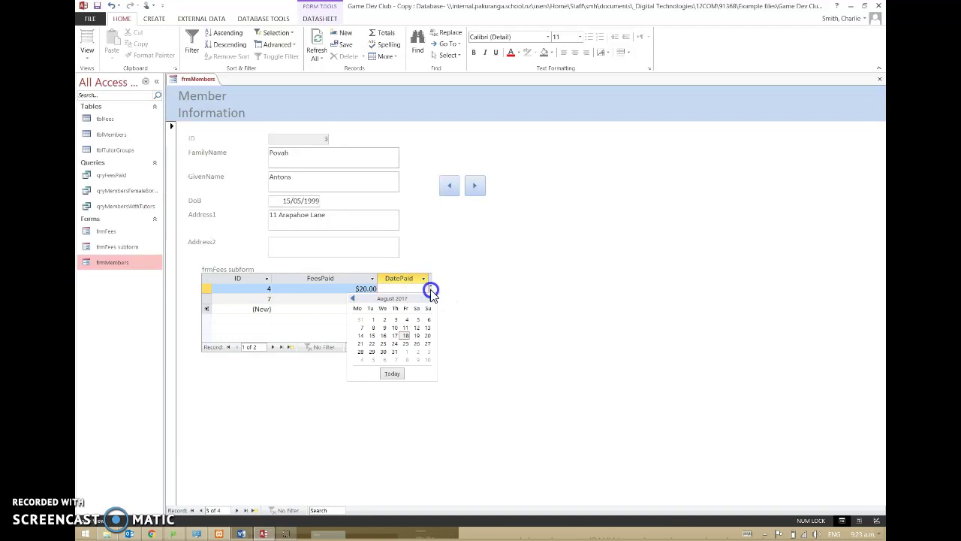
click(397, 329)
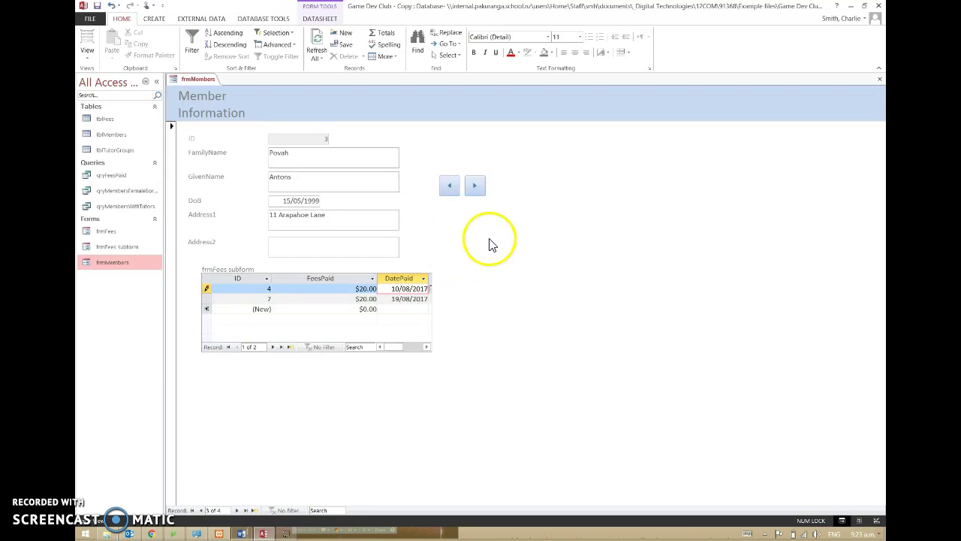
- Close frmMembers saving changes, and open frmFees subform in Design view
click(880, 77)
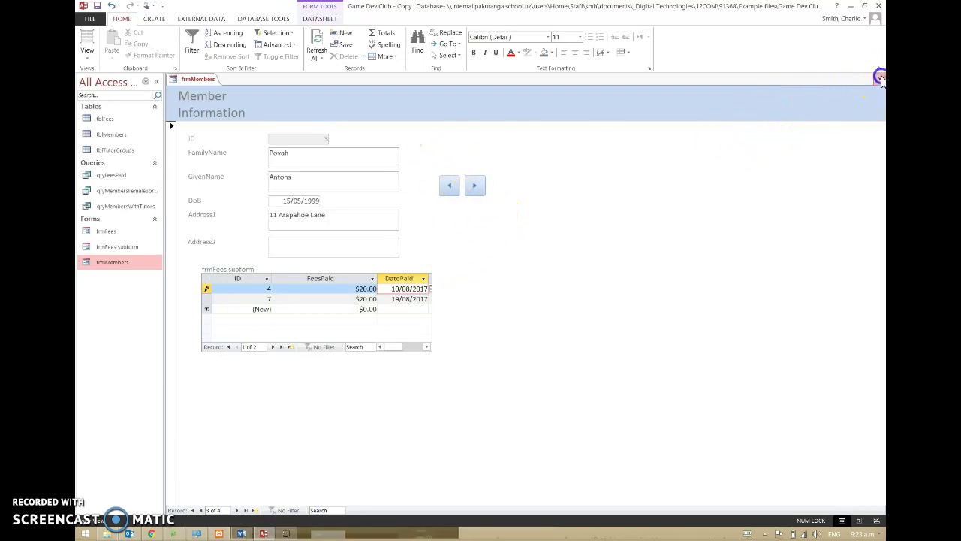
click(444, 297)
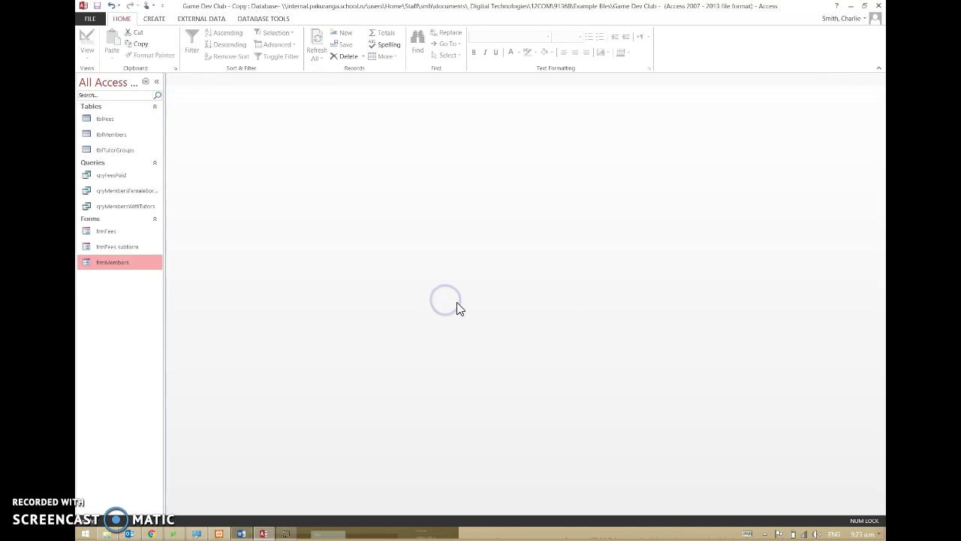
click(117, 248)
double_click(117, 248)
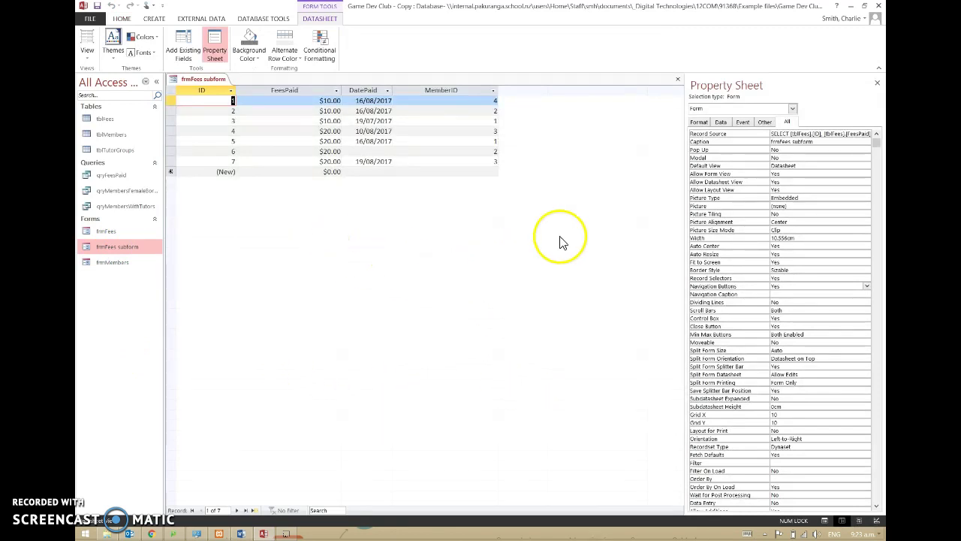
click(87, 54)
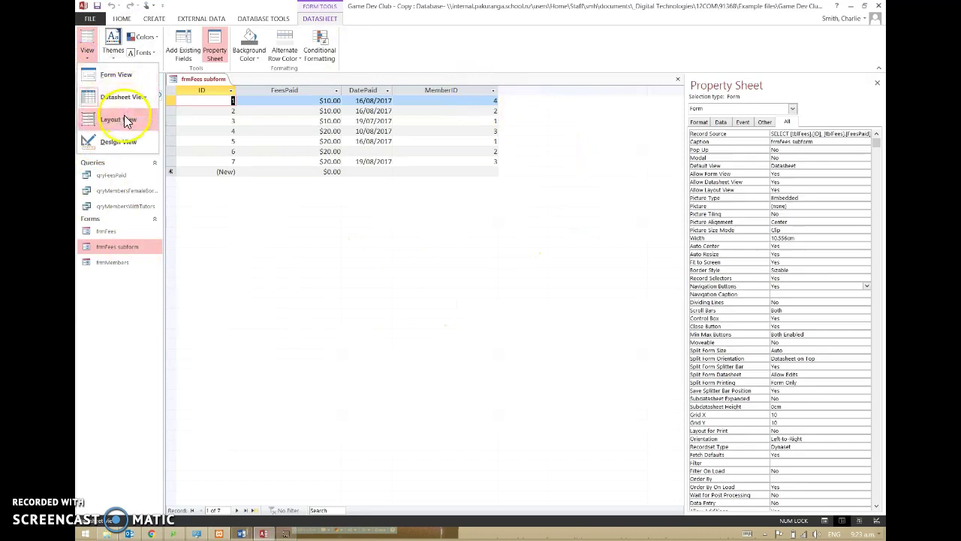
click(118, 142)
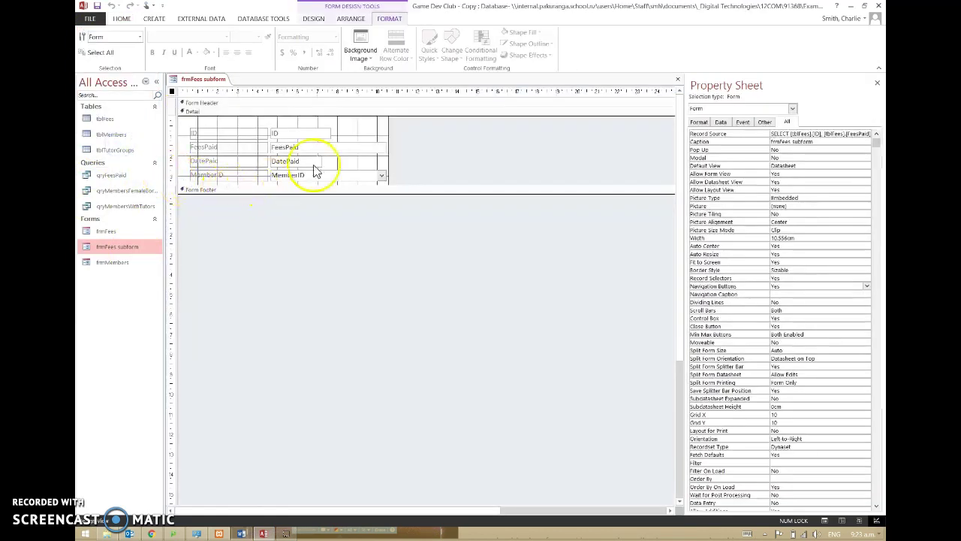
- Delete the ID and MemberID labels and text boxes, then close the design
click(227, 134)
drag(227, 134, 347, 143)
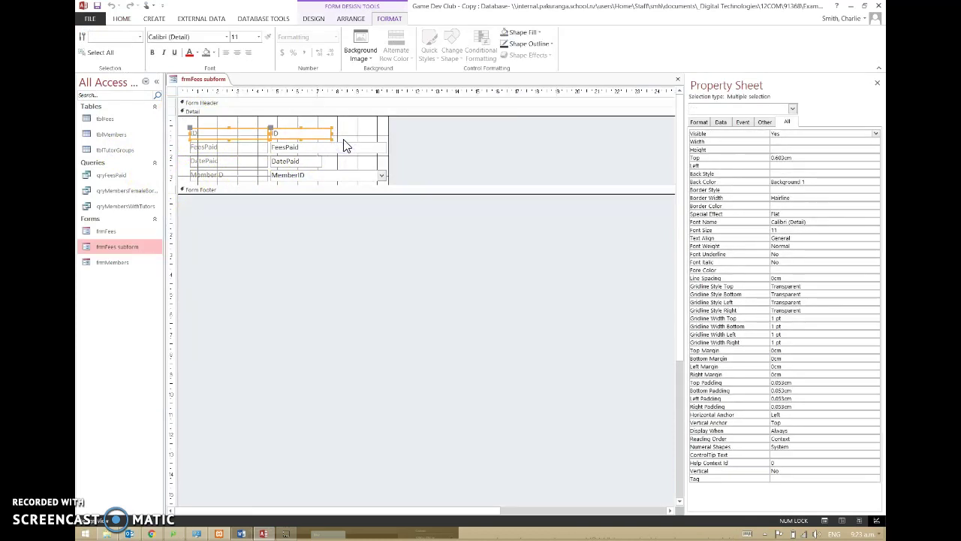
key(Delete)
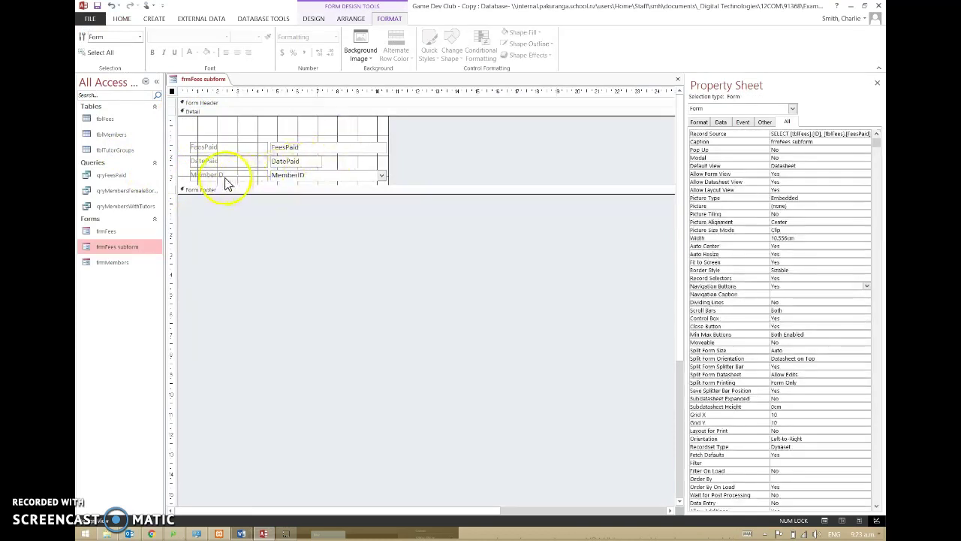
drag(188, 178, 394, 183)
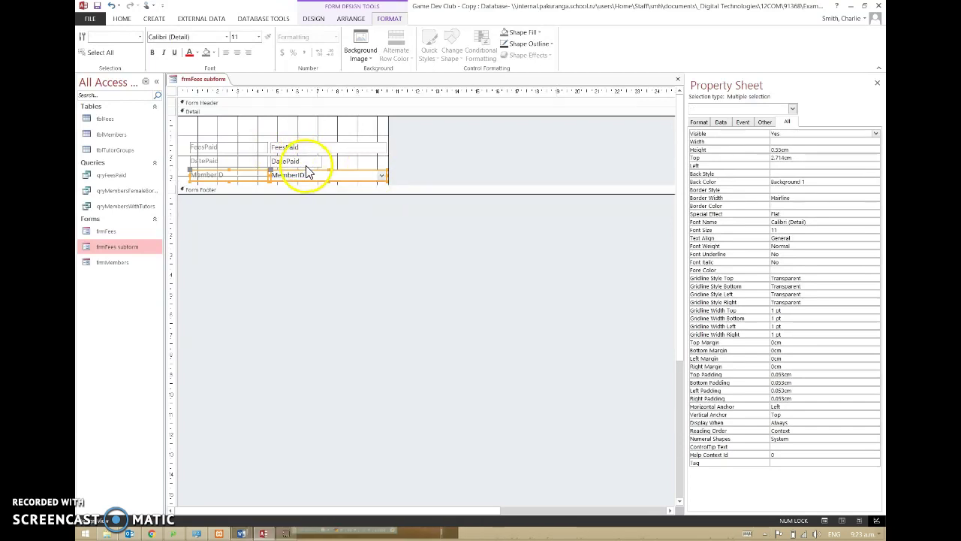
key(Delete)
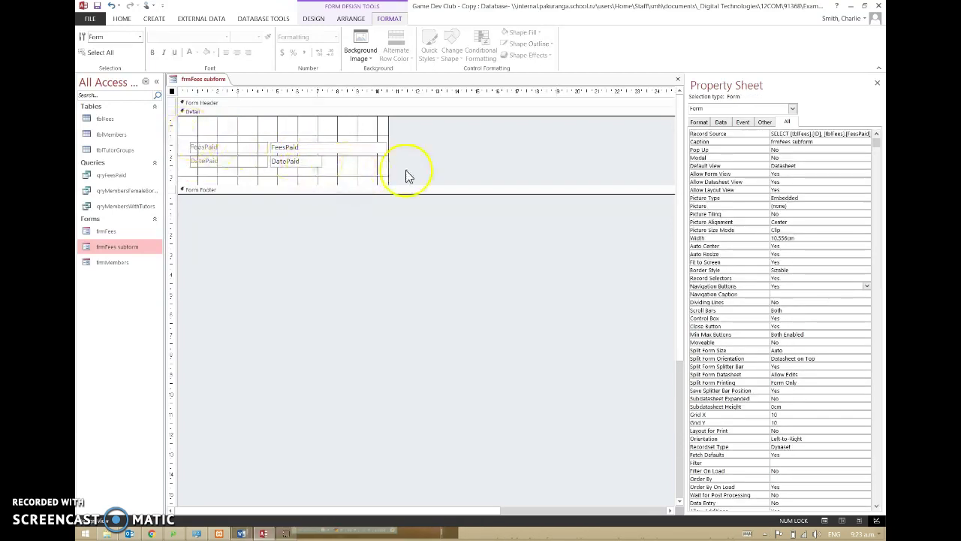
click(678, 79)
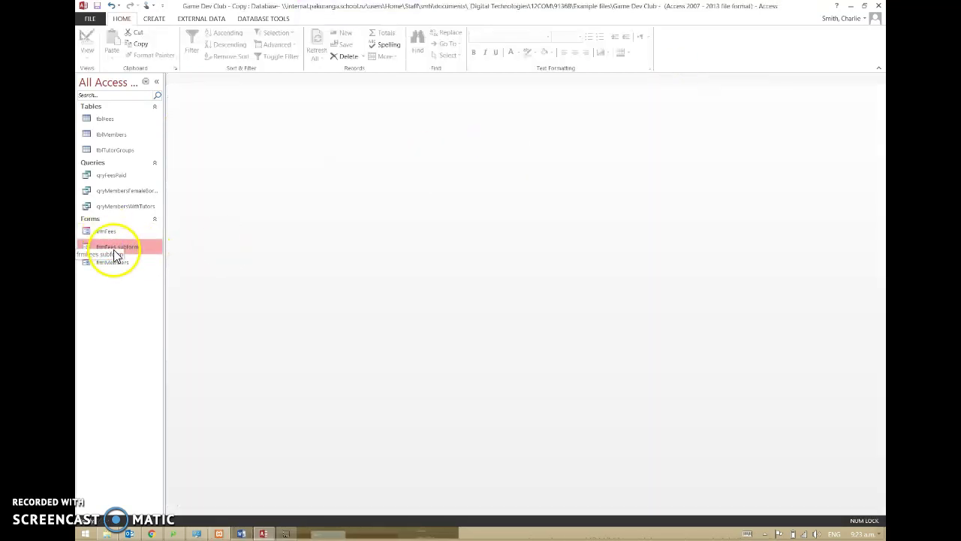
- Open frmMembers and step to the next member and back, checking the FeesPaid/DatePaid subform
double_click(112, 261)
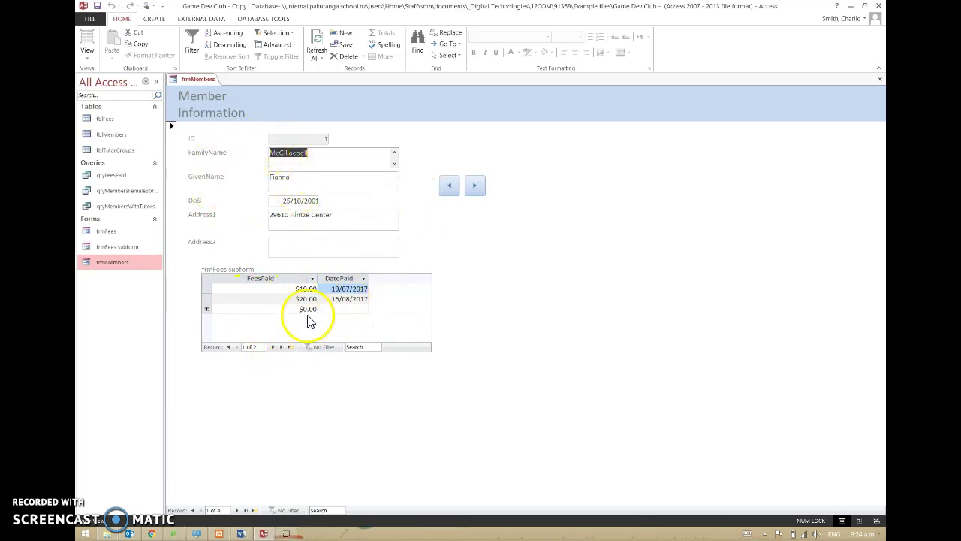
click(473, 186)
click(449, 186)
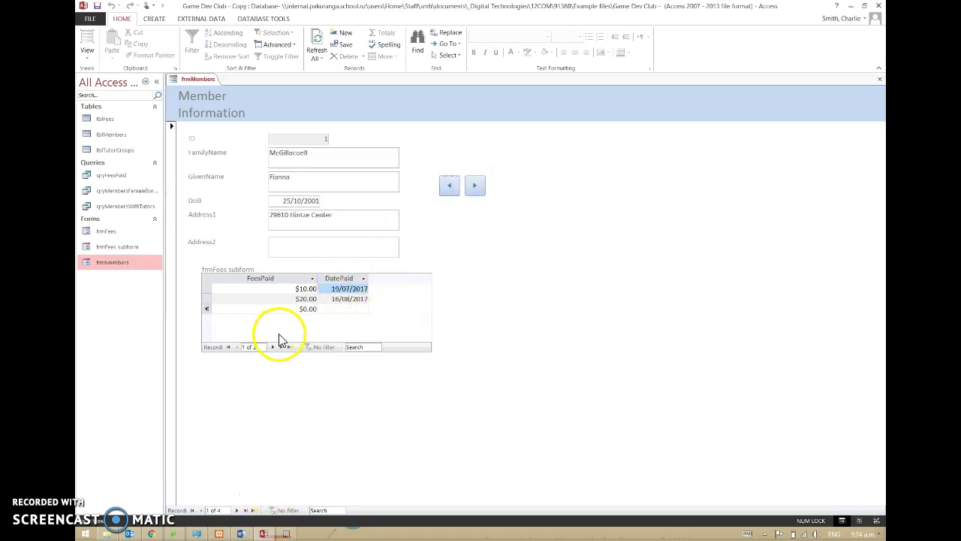
- Close frmMembers and open frmFees subform in Design view
click(880, 82)
double_click(122, 248)
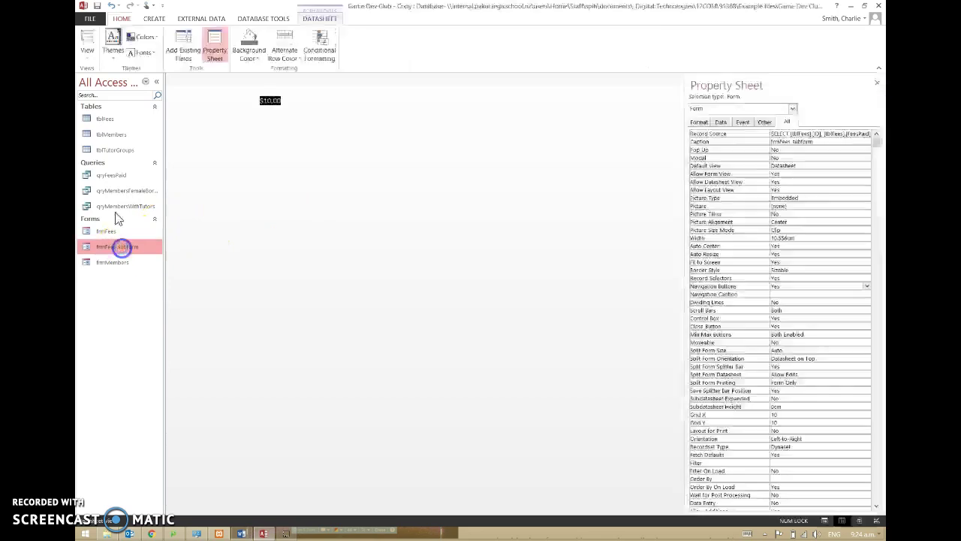
click(87, 50)
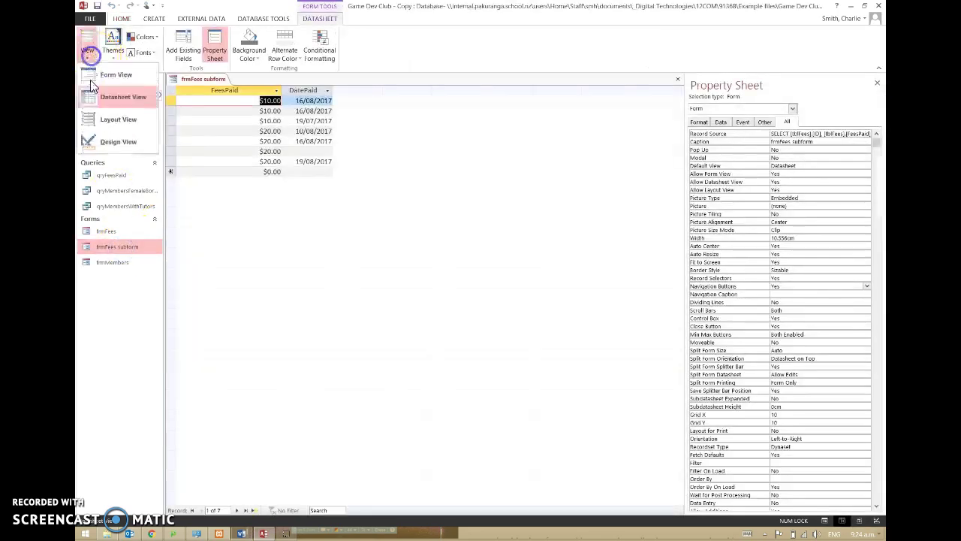
click(116, 142)
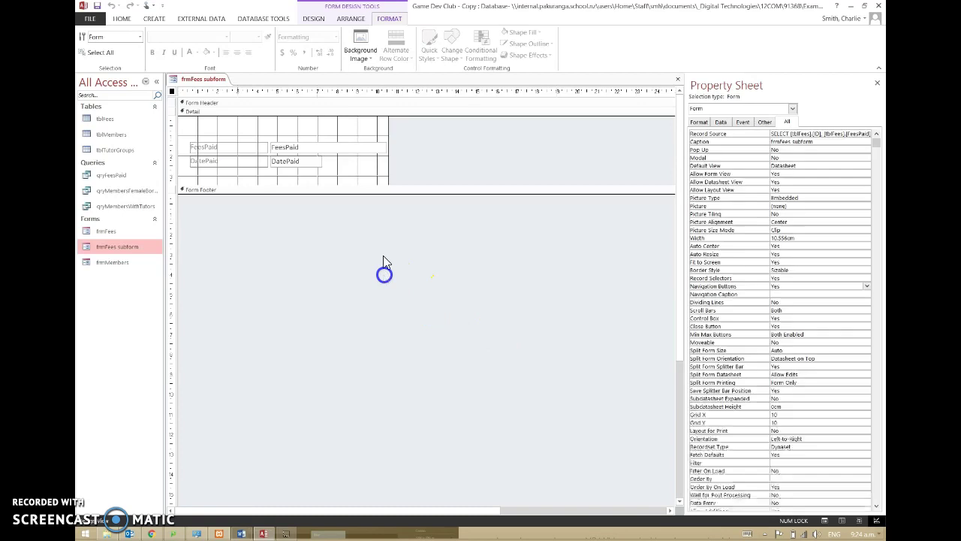
- In the form's Property Sheet, set Navigation Buttons to No
click(423, 150)
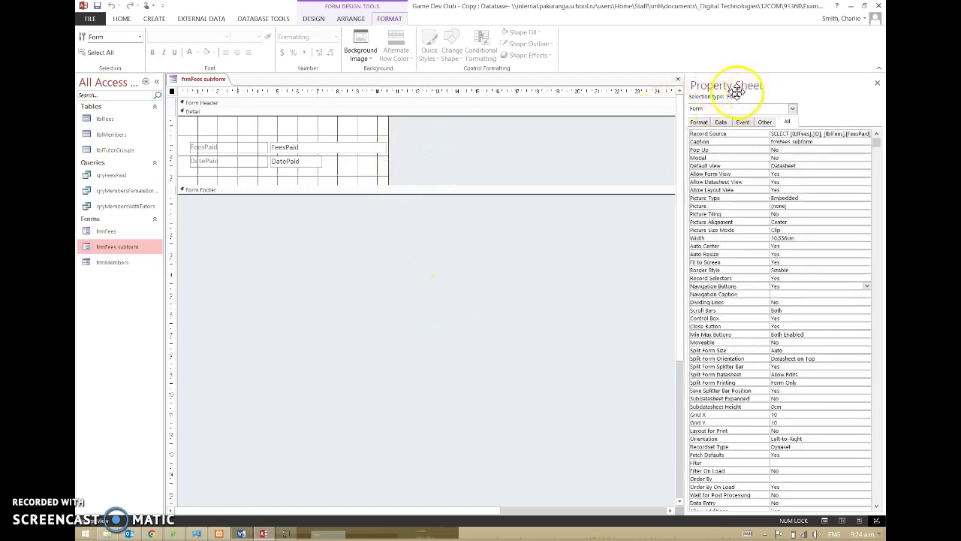
right_click(429, 153)
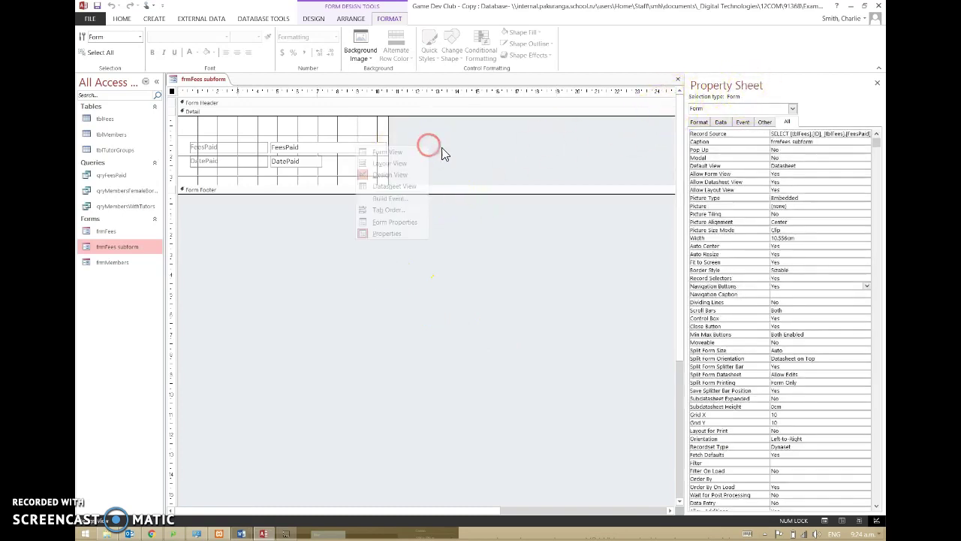
click(401, 232)
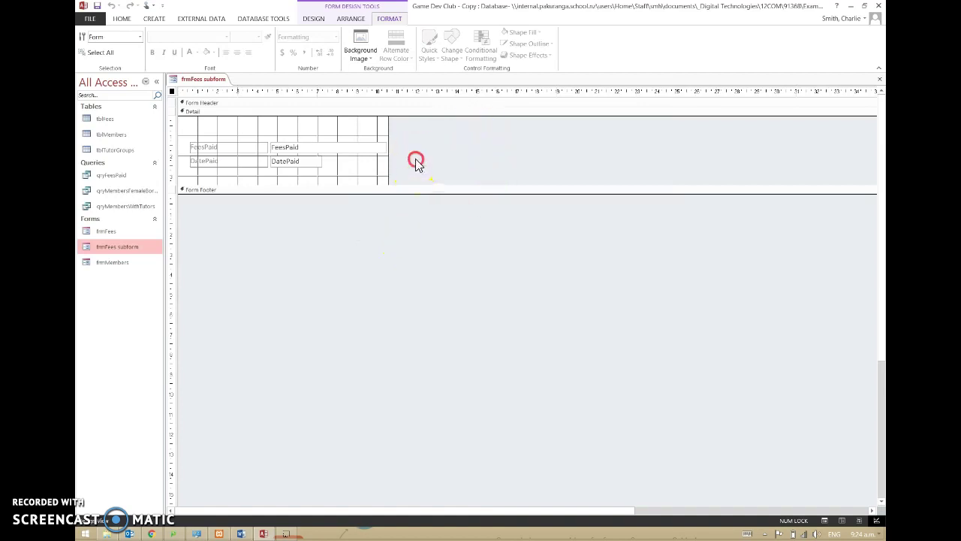
right_click(417, 162)
click(387, 248)
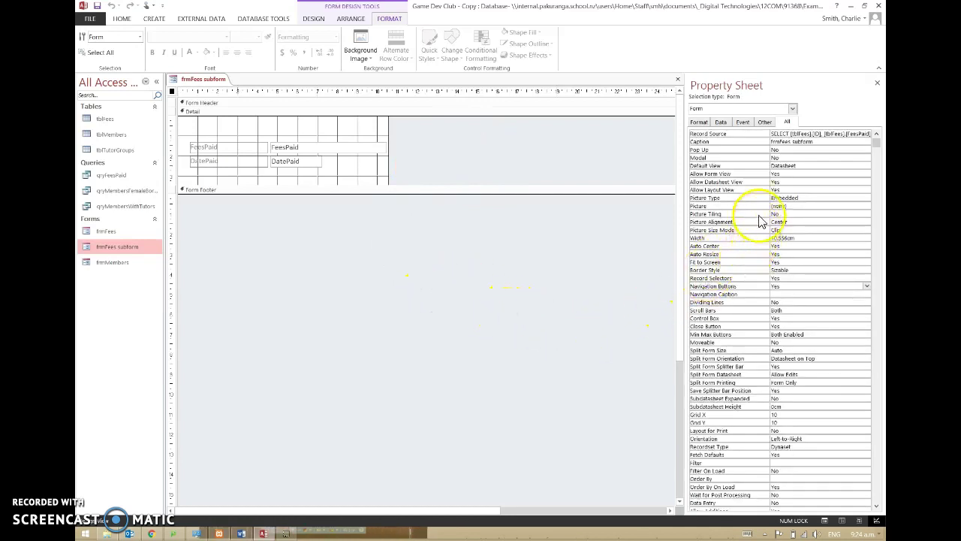
click(867, 287)
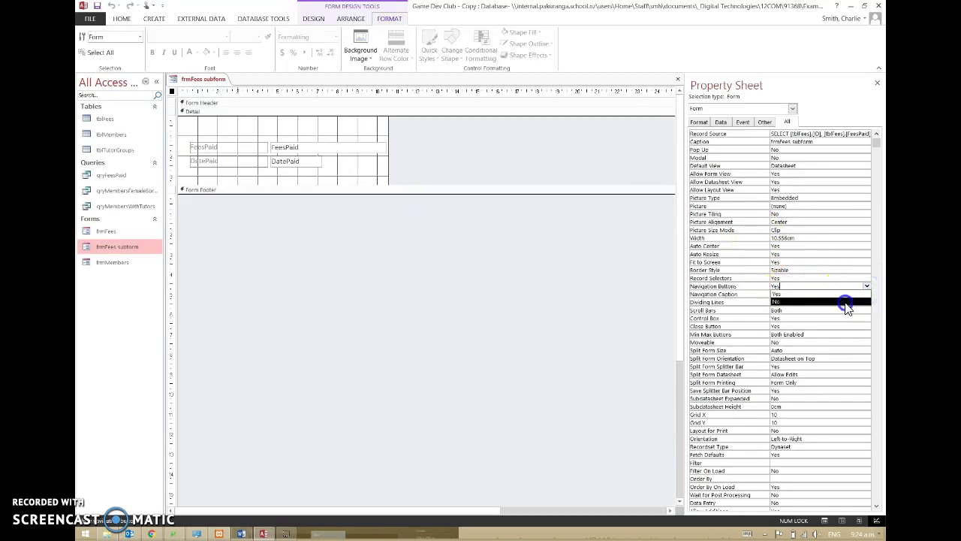
click(847, 302)
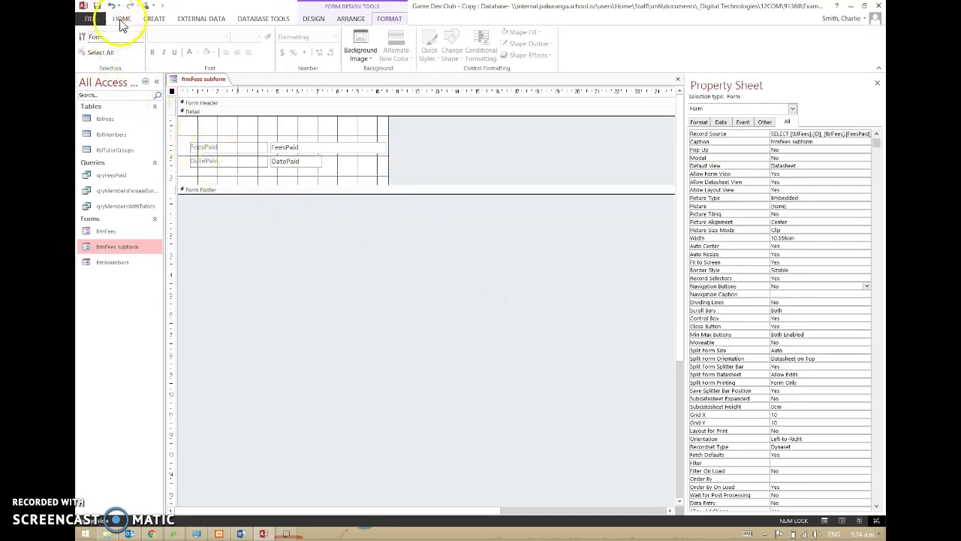
- Save and close the subform design, then select frmMembers to reopen
click(97, 5)
click(677, 79)
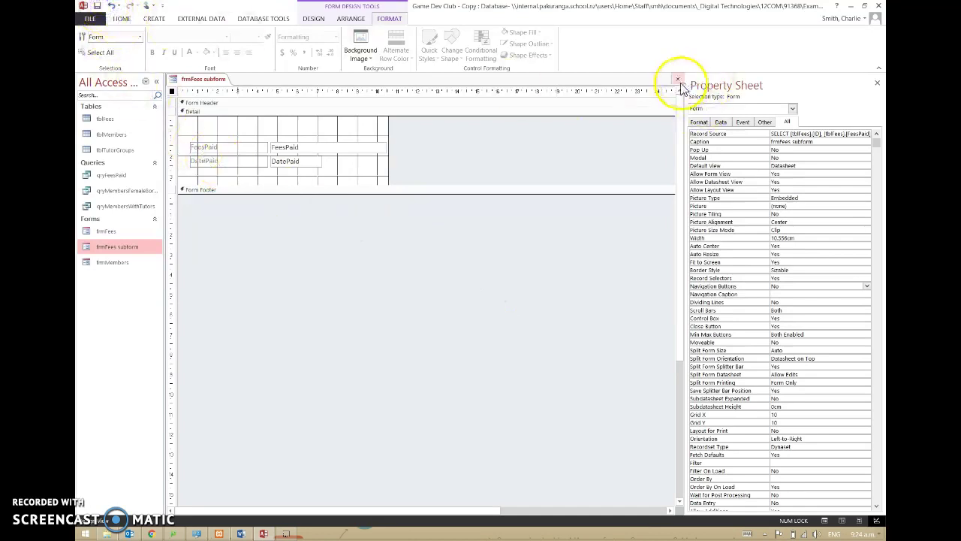
click(121, 263)
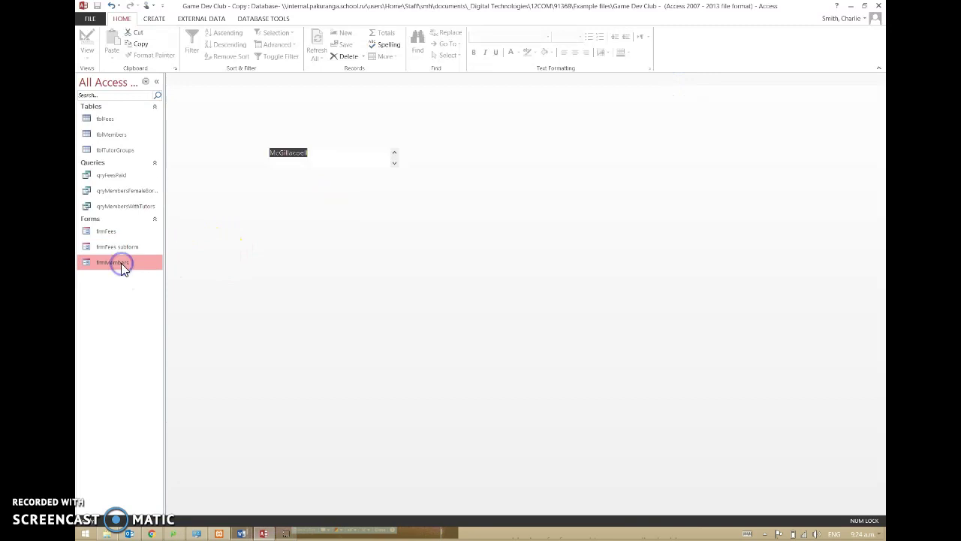